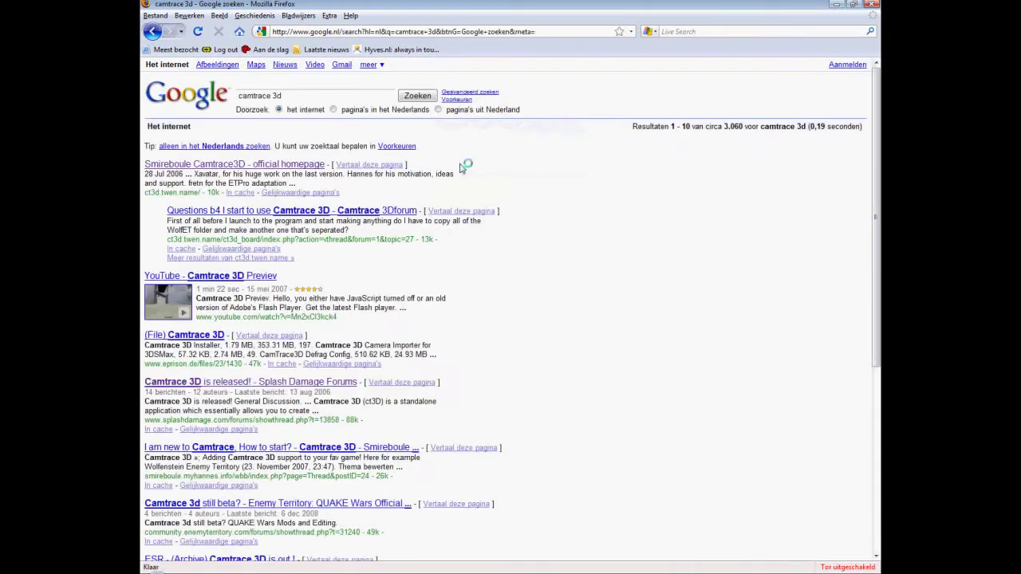
Open the Smireboule Camtrace3D homepage from the Google results and download the Camtrace3D ETPro config
left_click(281, 164)
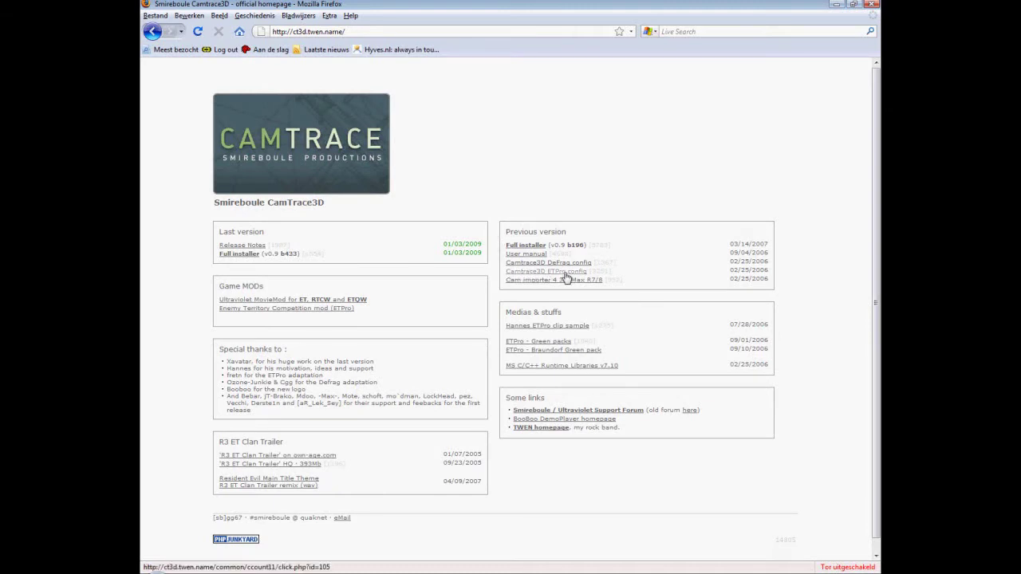
left_click(566, 277)
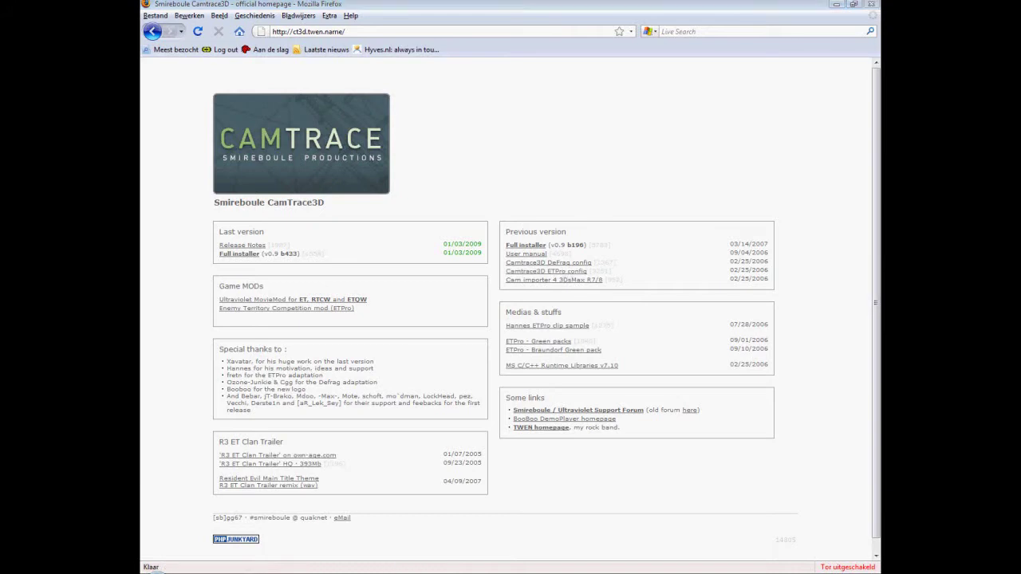
double_click(423, 82)
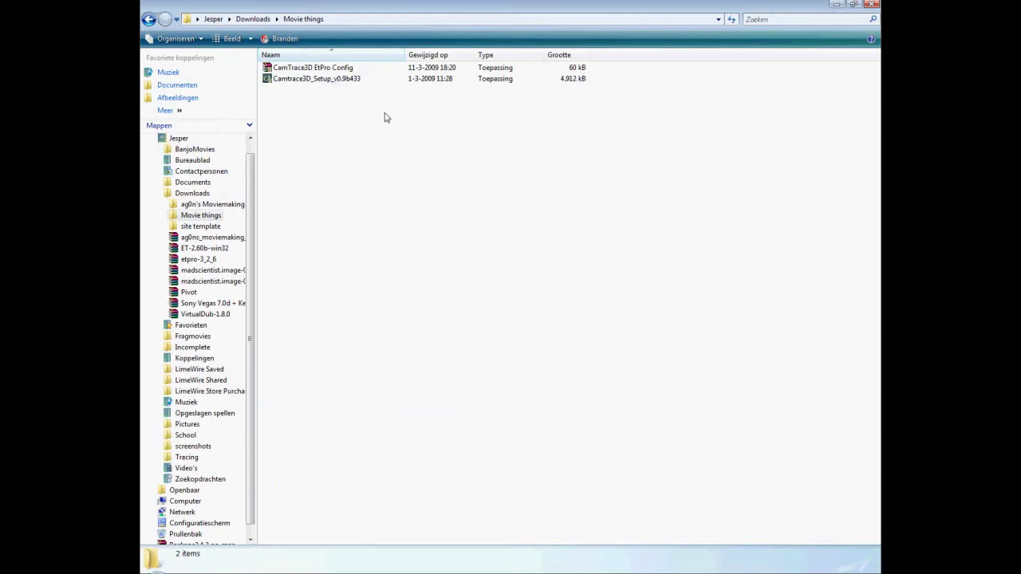
left_click_drag(383, 115, 333, 82)
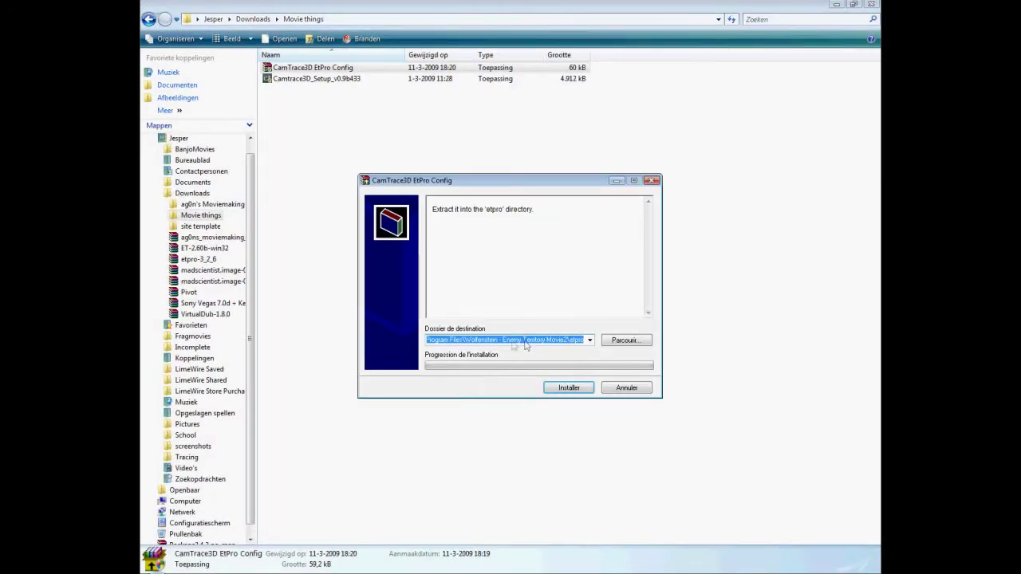
left_click_drag(438, 343, 592, 343)
left_click(571, 349)
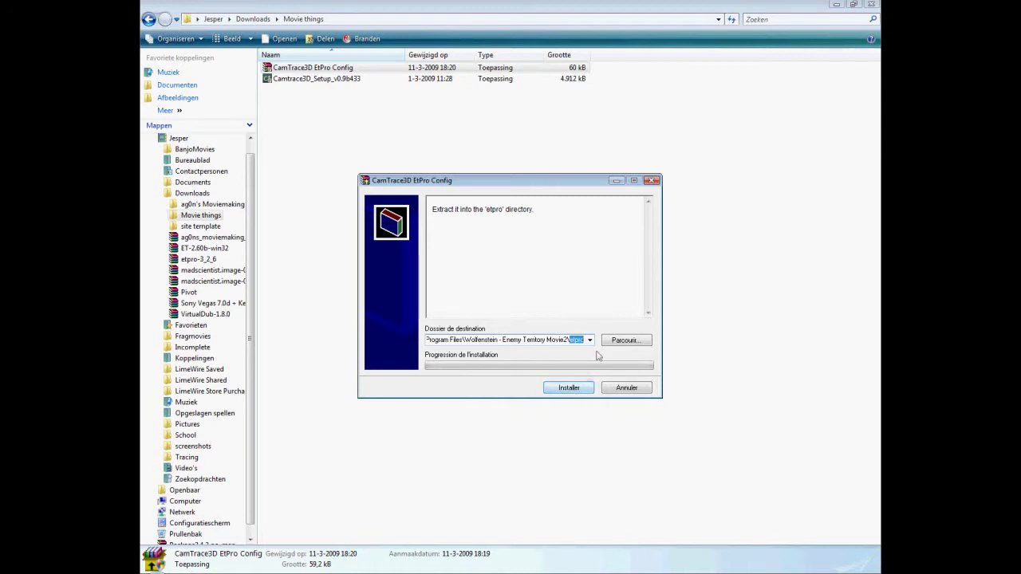
left_click(652, 181)
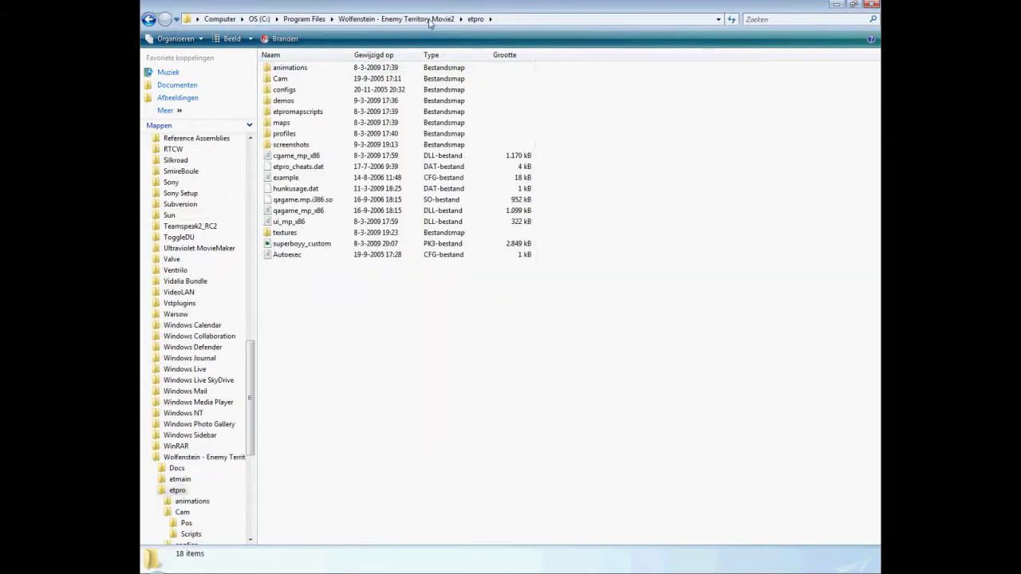
Browse the etpro and Cam folders of Enemy Territory Movie2, then return to etpro
left_click(429, 21)
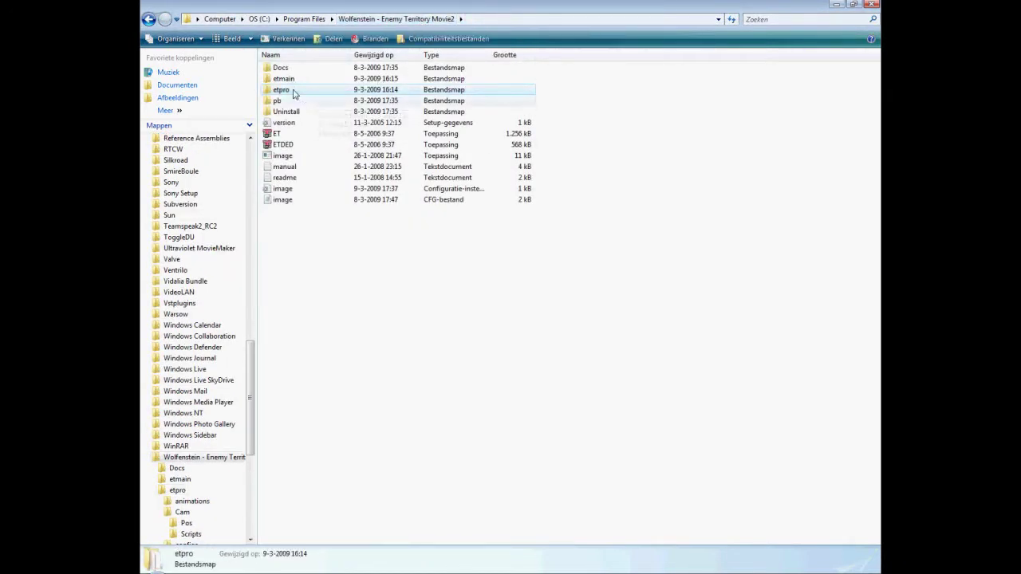
double_click(295, 93)
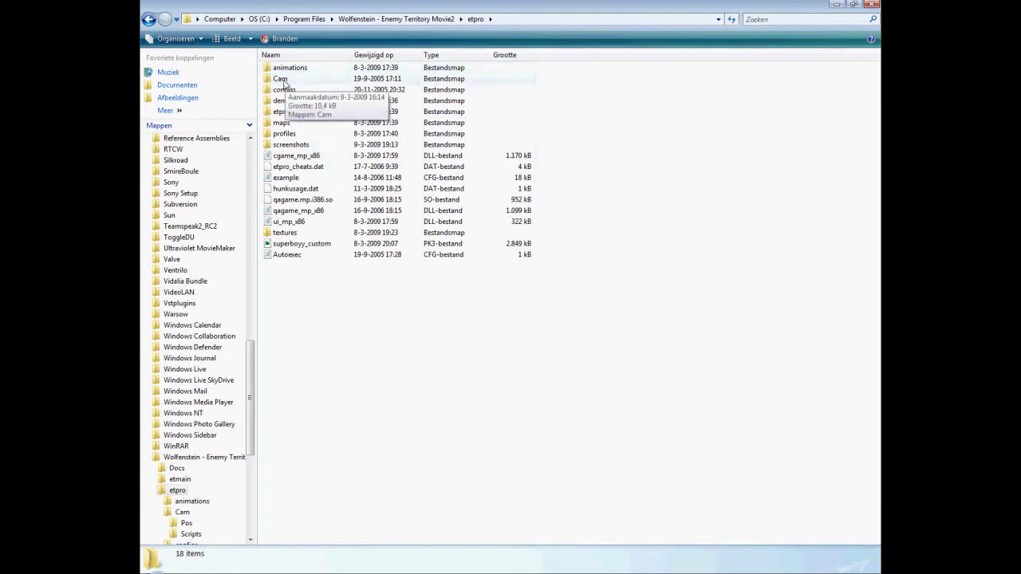
double_click(283, 83)
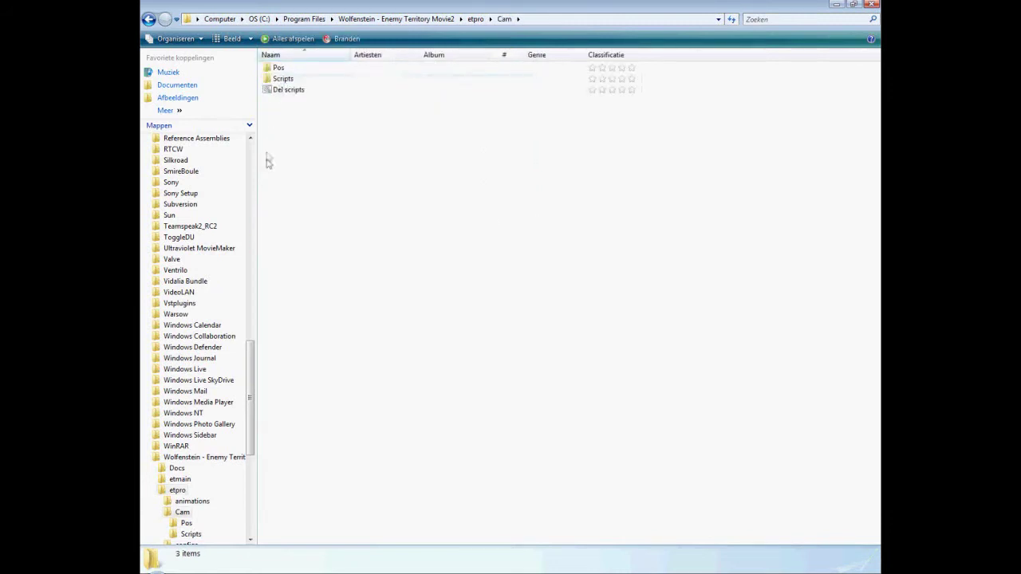
key("ctrl+a")
left_click(316, 124)
left_click(476, 19)
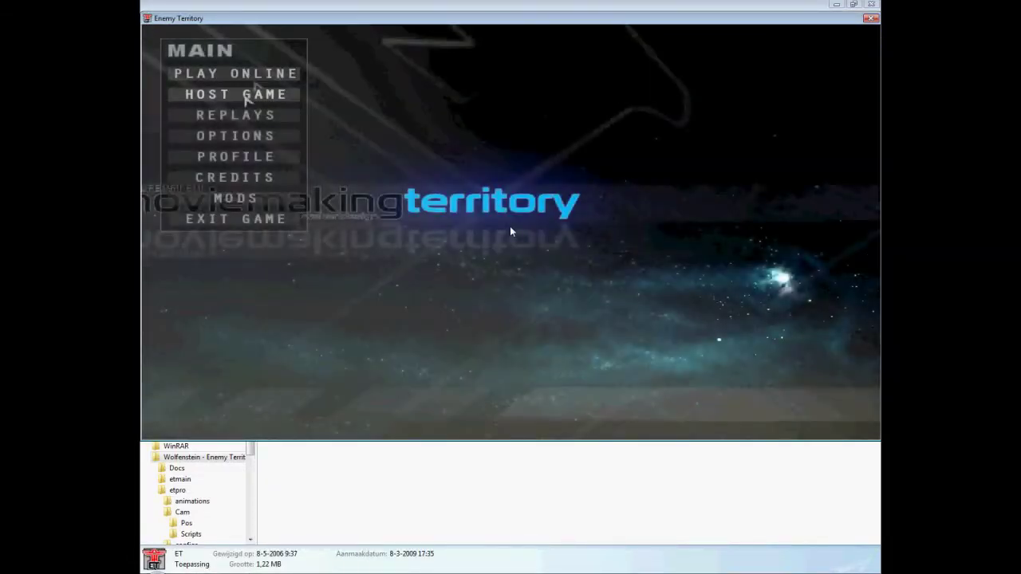
Play the Delivery rifle replay from the REPLAYS list
left_click(239, 114)
scroll(248, 92, "down", 15)
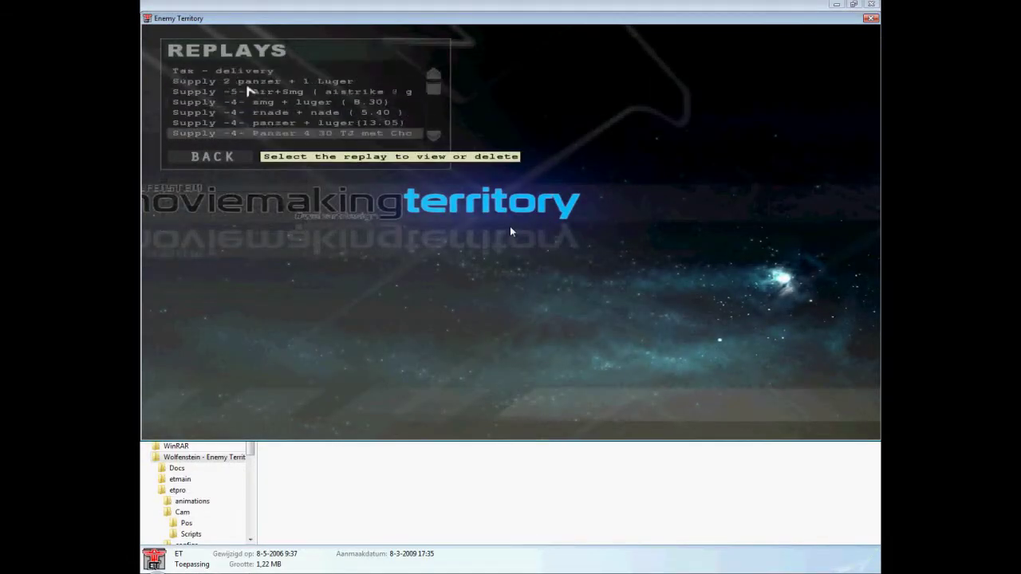
left_click(206, 93)
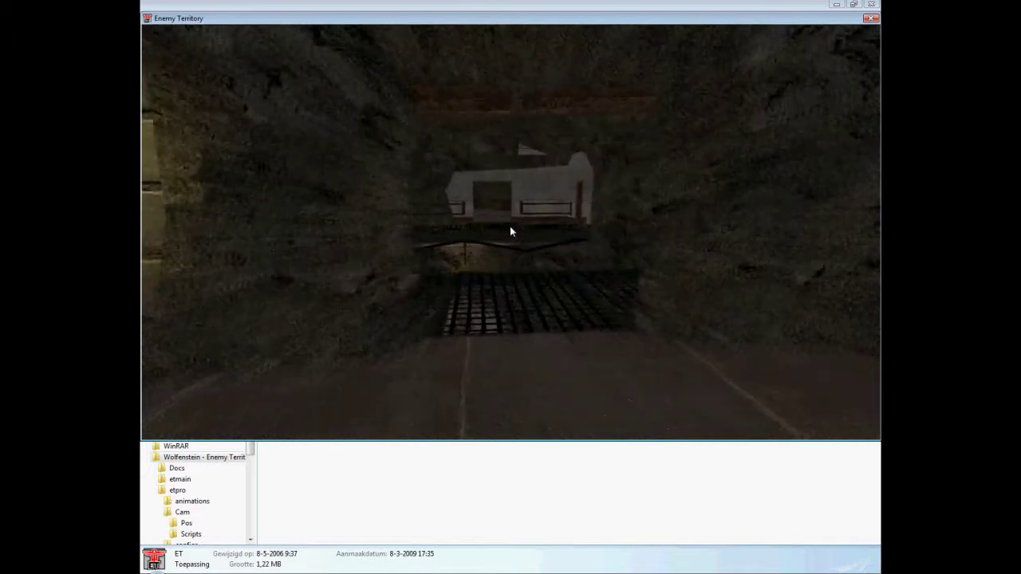
Run /exec autoexec in the console to load the init.cfg and Pos00.cfg camera scripts
key("grave")
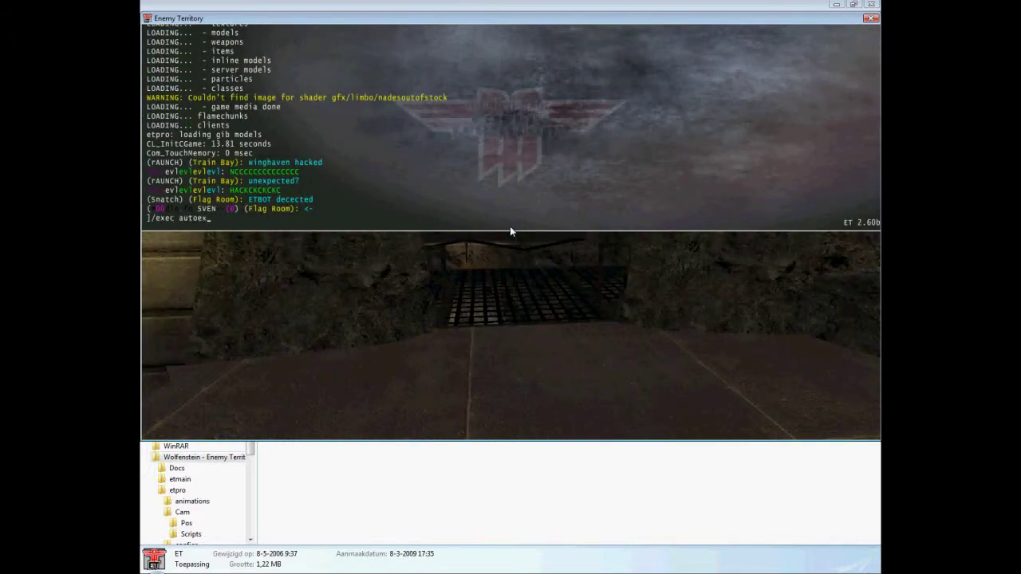
type("/exec autoexec")
key("Return")
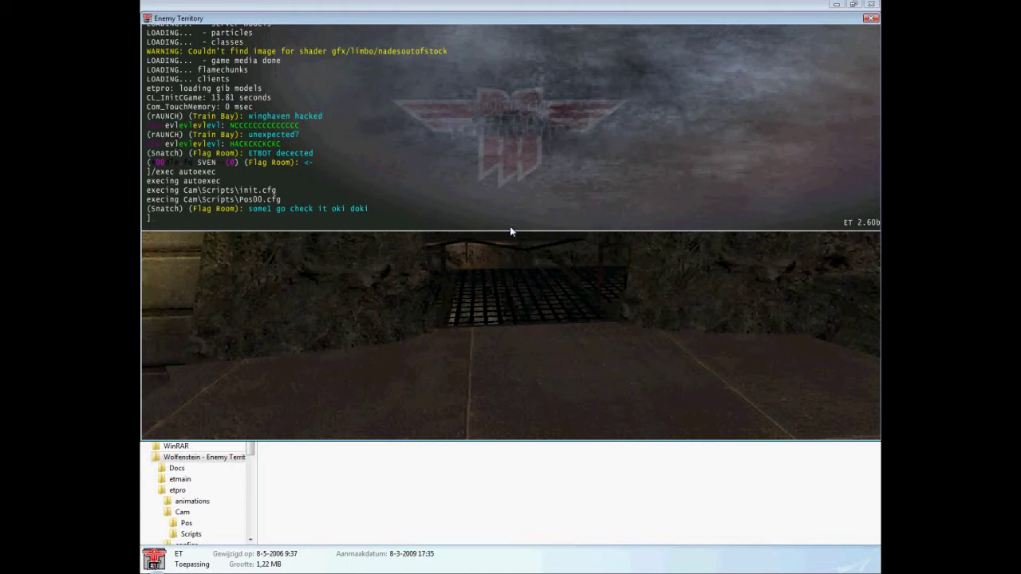
key("grave")
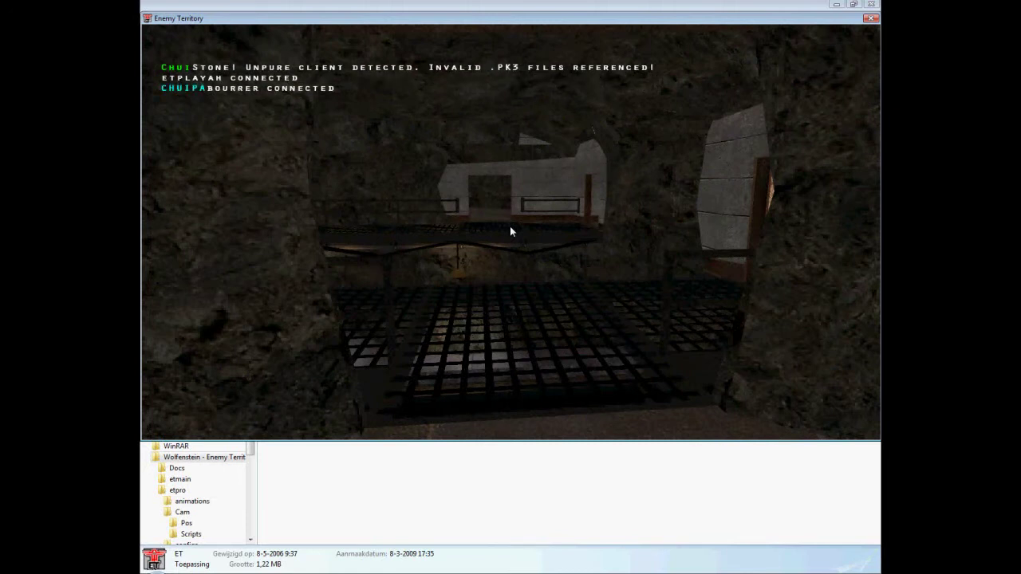
Bring up the Camtrace 3D window over the game with F12 and check saved positions in the console
key("F12")
left_click(427, 313)
left_click_drag(392, 168, 374, 80)
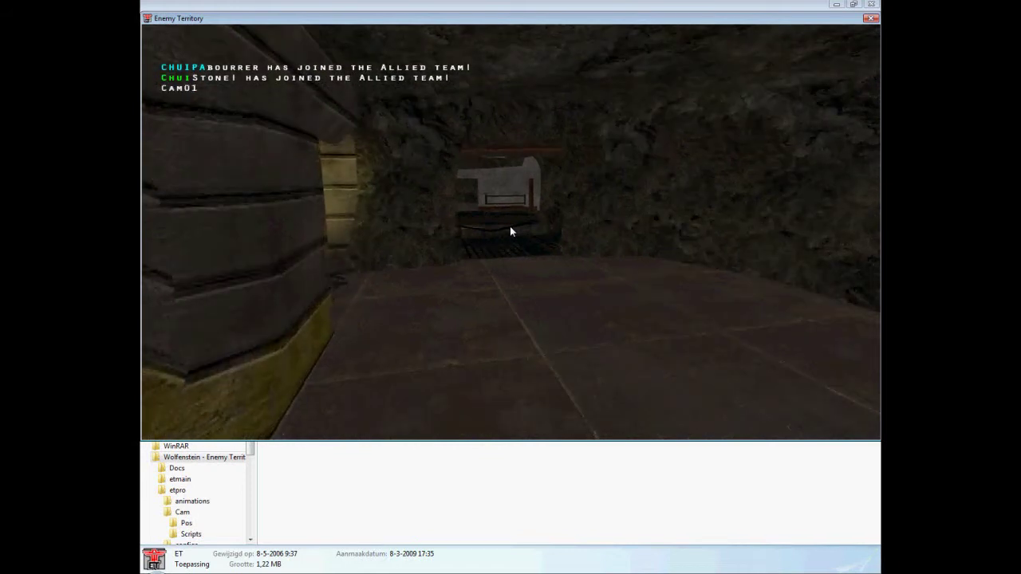
key("grave")
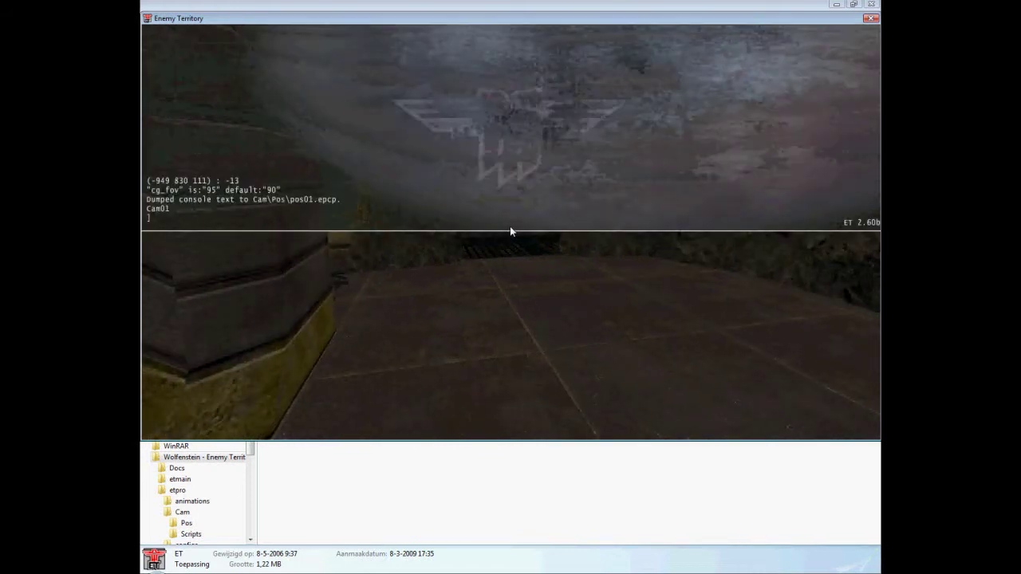
key("grave")
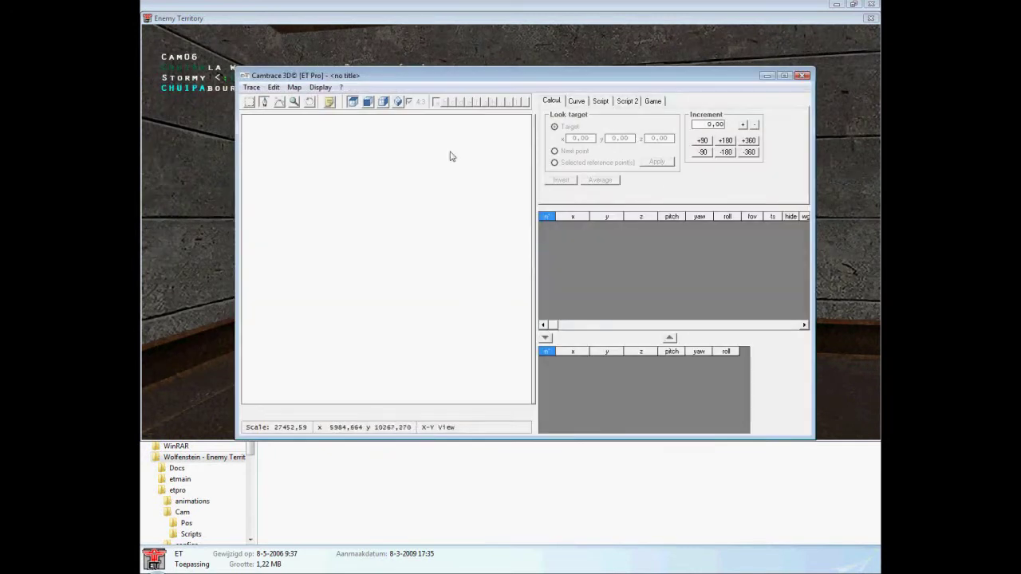
Import the six saved positions from Movie2\etpro\Pos, remove the source files, and show the path in 3D
left_click(785, 75)
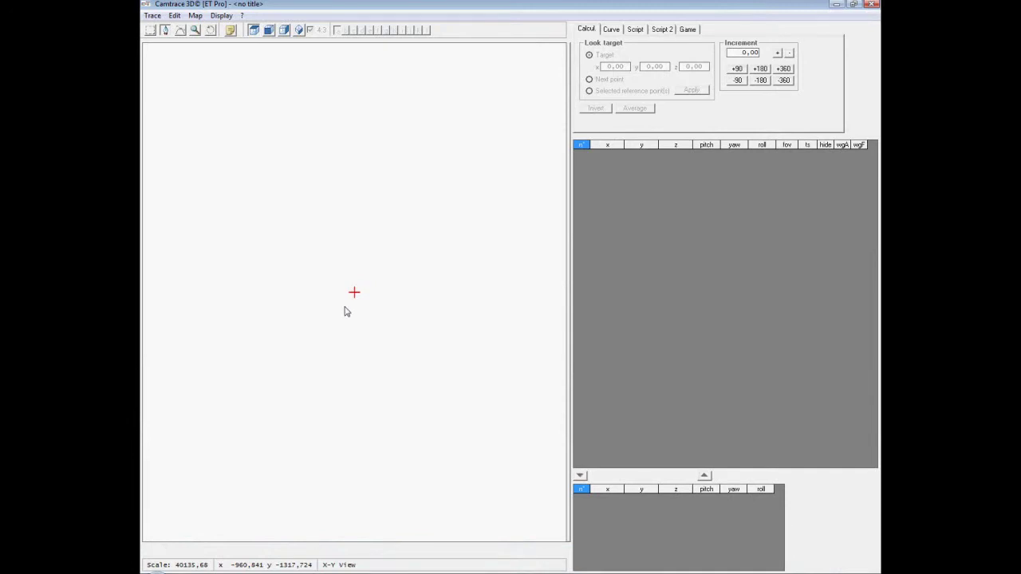
left_click_drag(515, 205, 486, 126)
left_click_drag(561, 250, 561, 253)
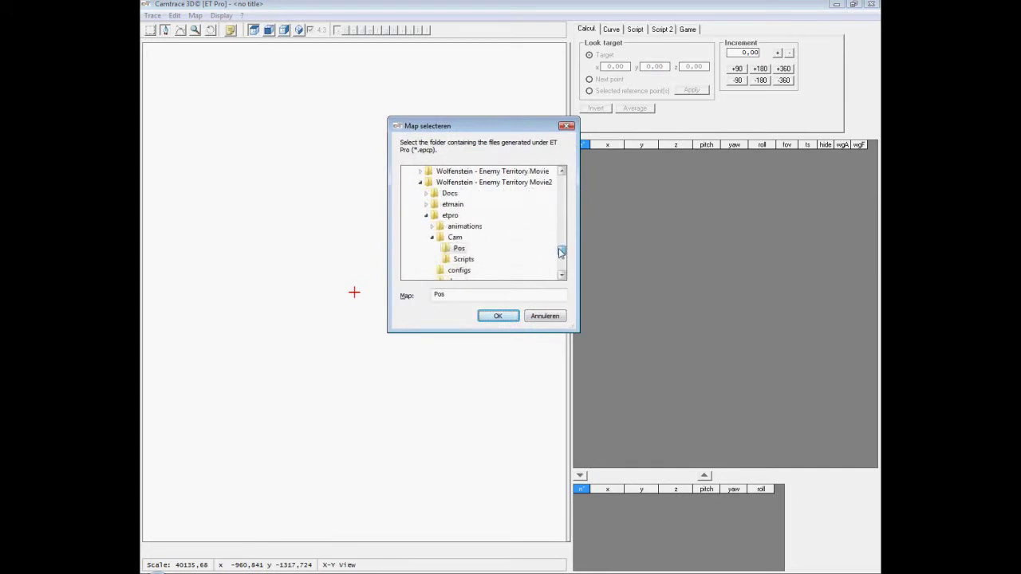
left_click(489, 183)
left_click(450, 215)
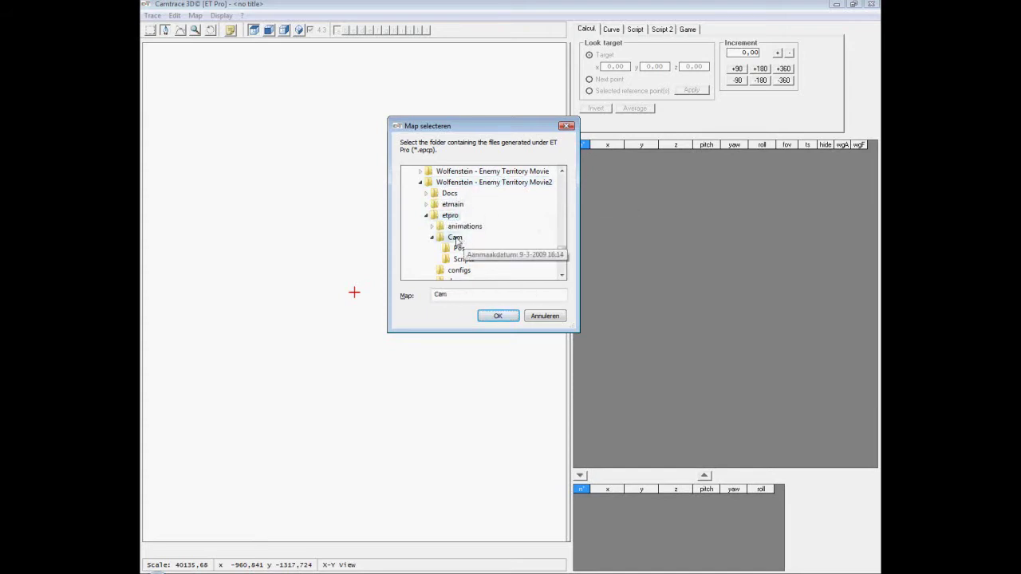
left_click(460, 250)
left_click(498, 318)
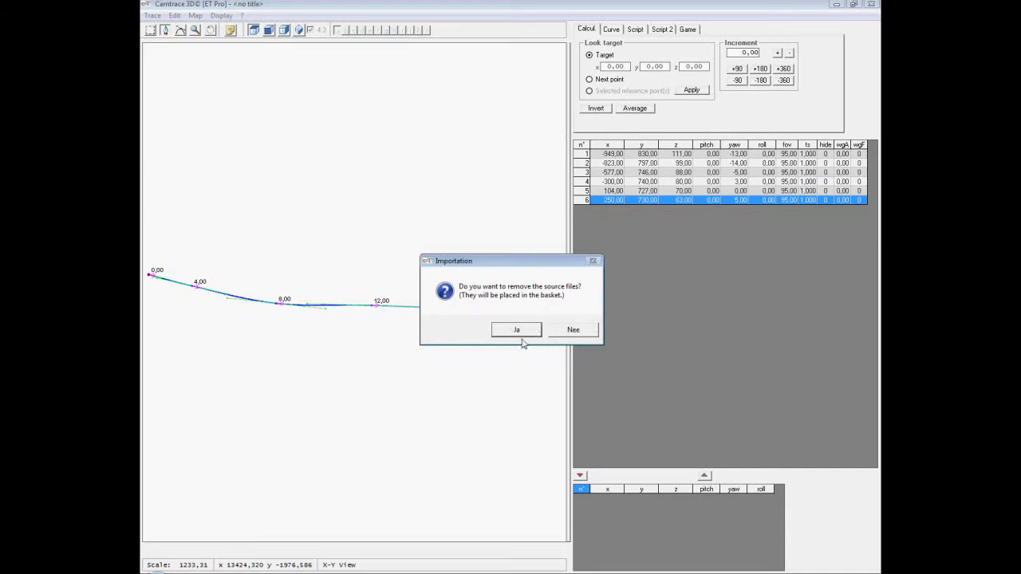
left_click(525, 331)
scroll(375, 341, "down", 1)
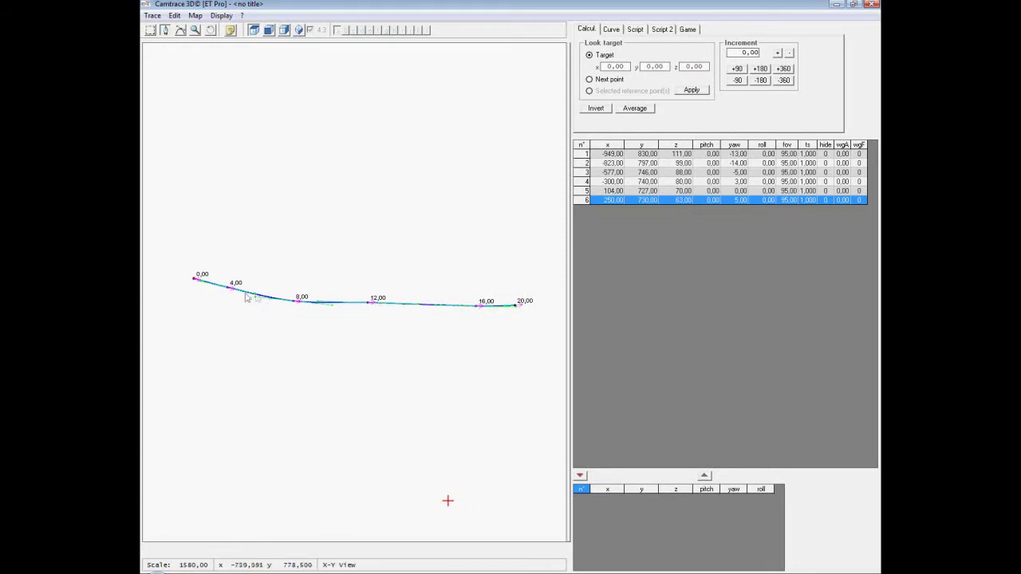
left_click(299, 30)
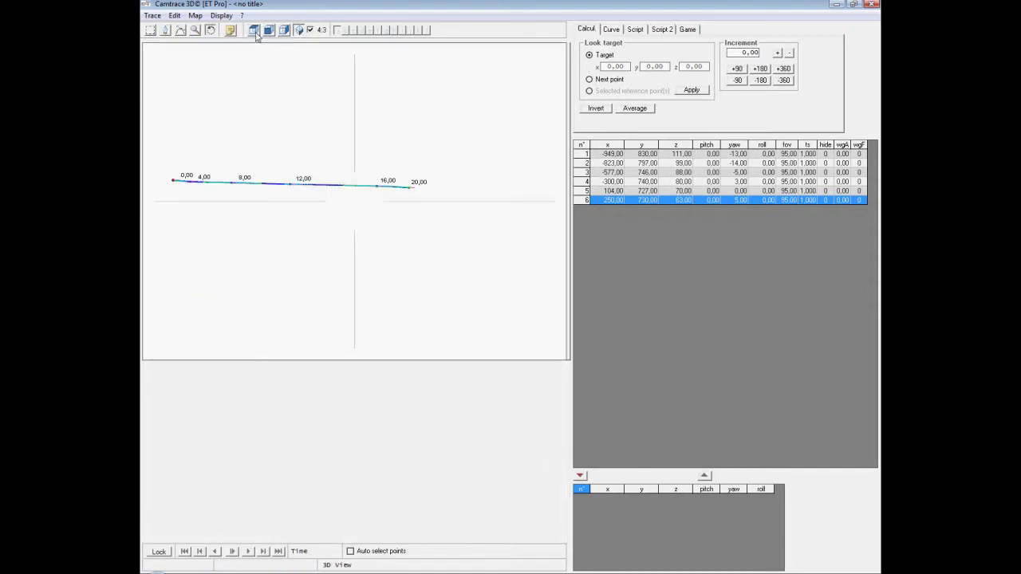
Switch from the X-Y view back to the 3D view of the camera path
left_click(255, 32)
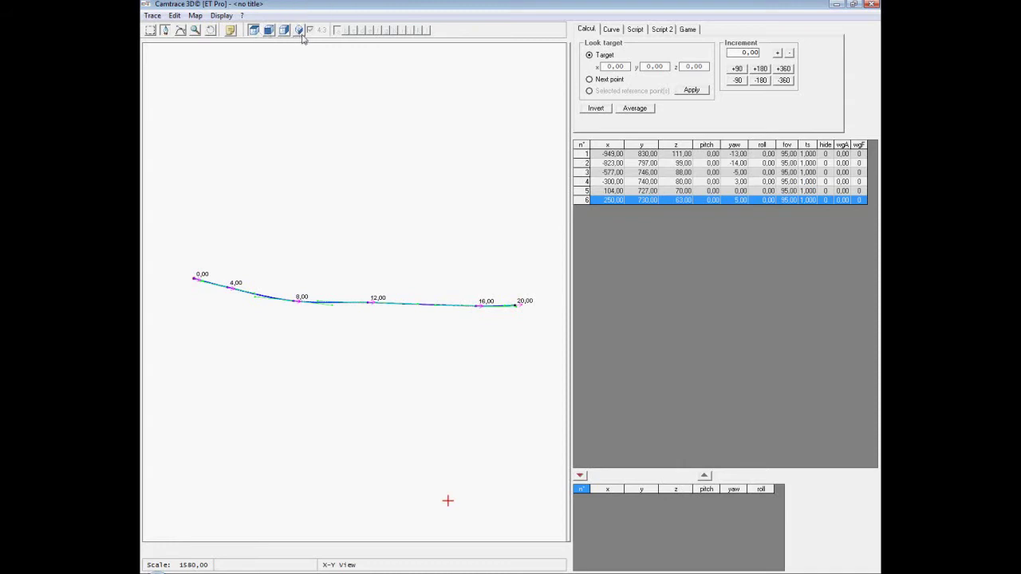
left_click(300, 32)
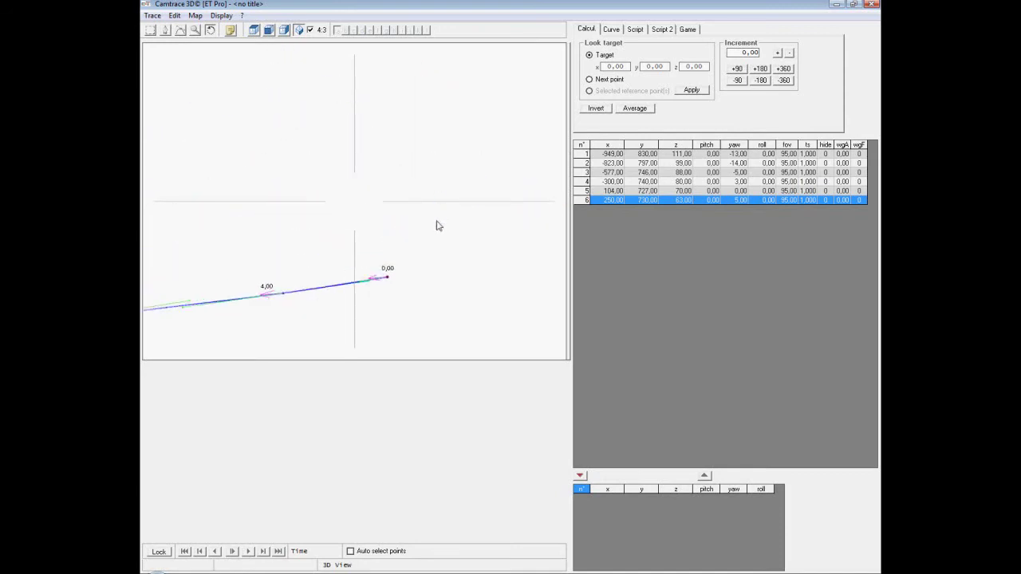
Set point 1's pitch to -90 in the point table, checking the result in the 3D view
left_click(712, 154)
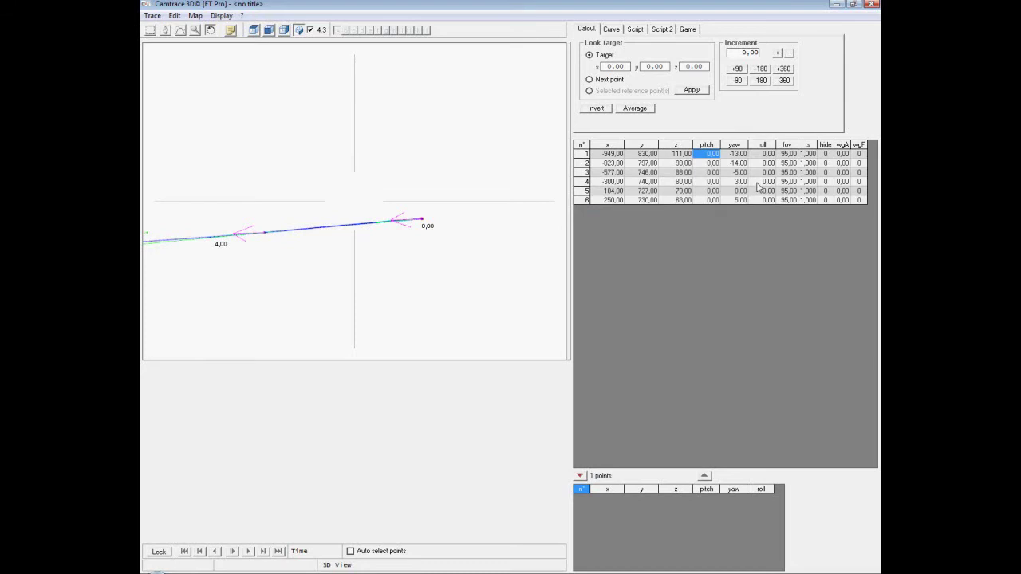
type("90")
left_click(706, 239)
mouse_move(422, 209)
left_mouse_down()
mouse_move(447, 226)
mouse_move(436, 224)
left_mouse_up()
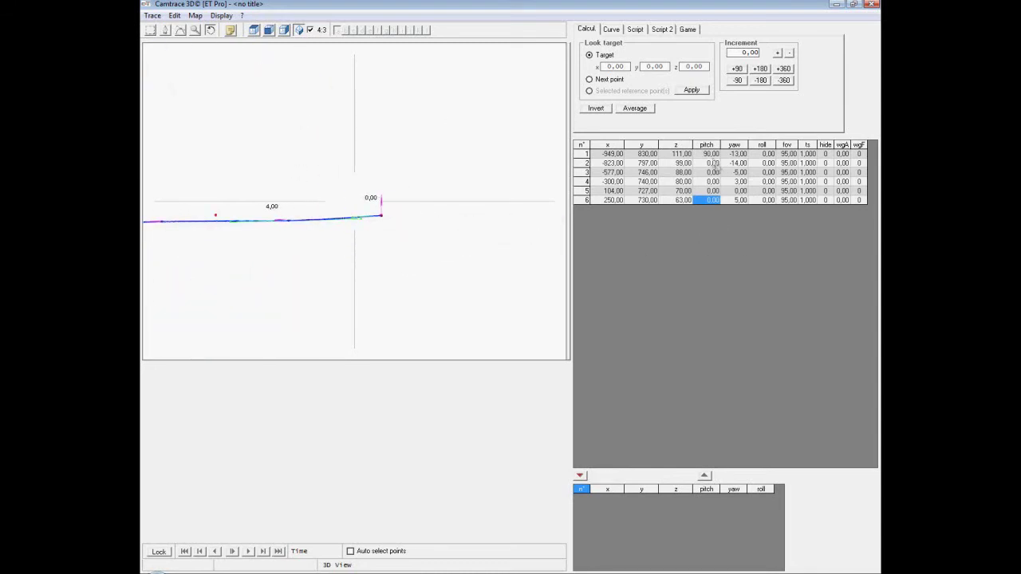
left_click(710, 156)
type("0")
left_click(702, 253)
left_click(710, 157)
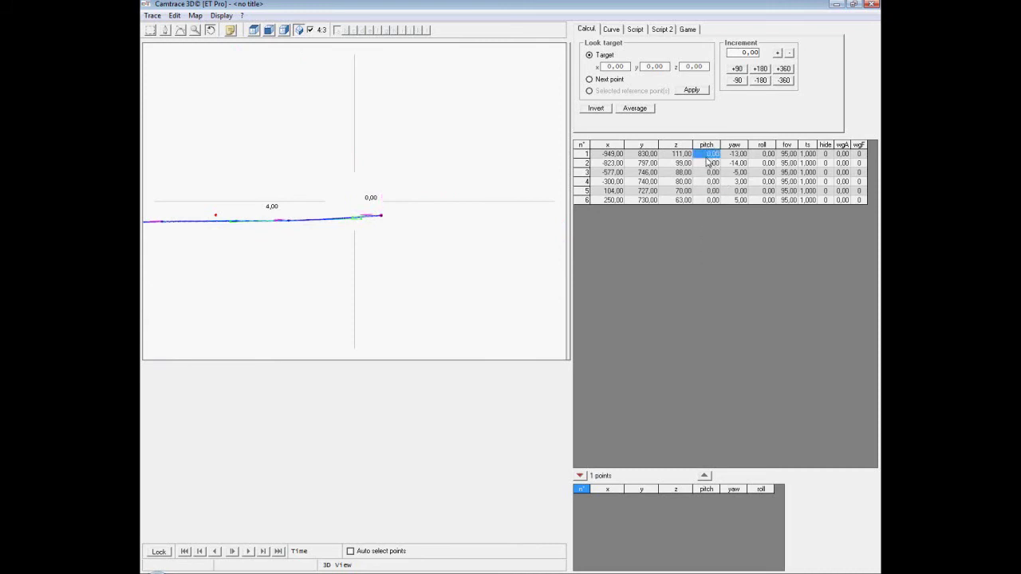
key("BackSpace")
left_click(734, 200)
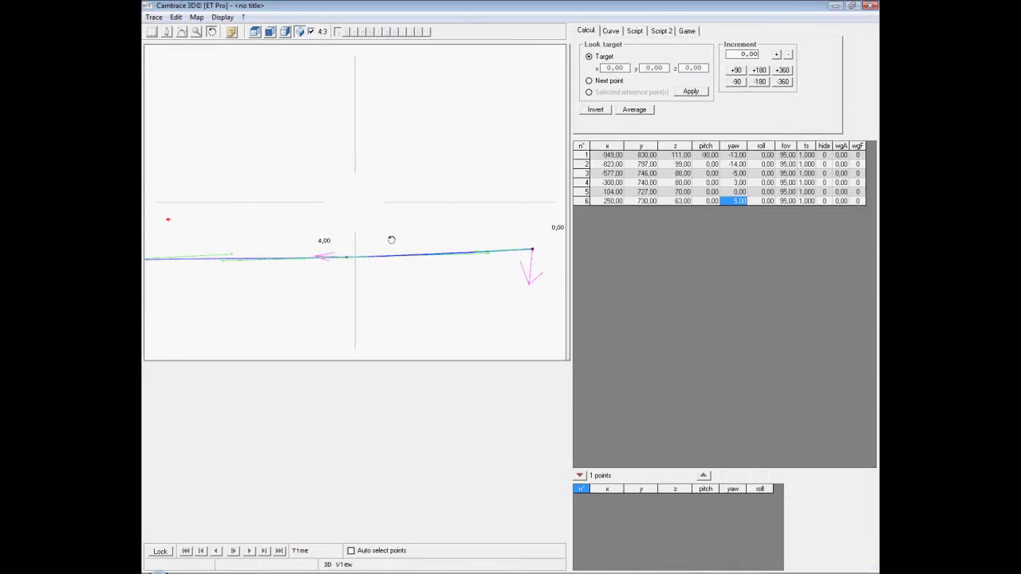
Change point 2's yaw to -50 and orbit the 3D view to check the bend
left_click(736, 164)
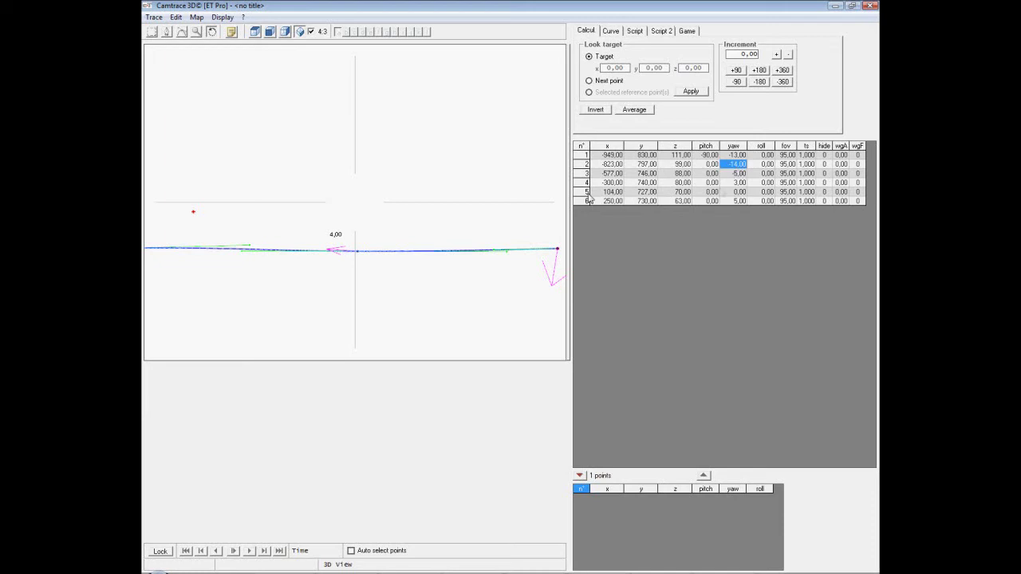
type("50")
key("Return")
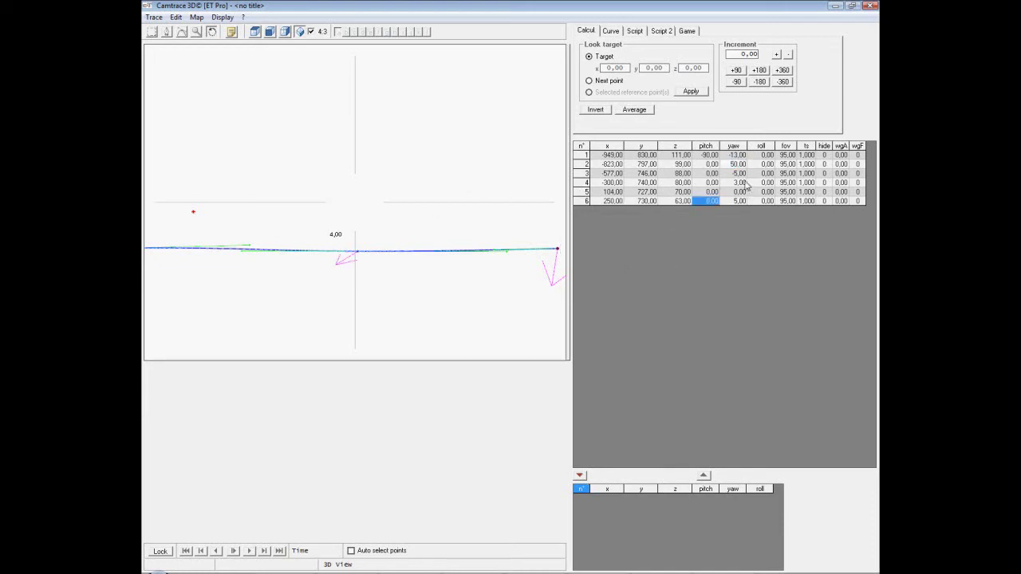
left_click(739, 166)
type("-5")
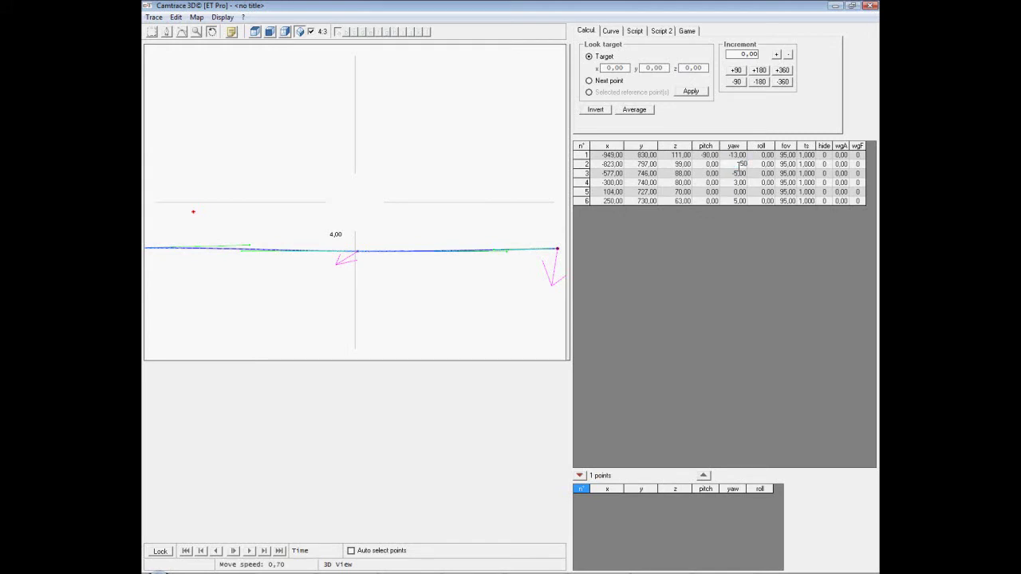
left_click(807, 201)
left_click_drag(428, 221, 445, 192)
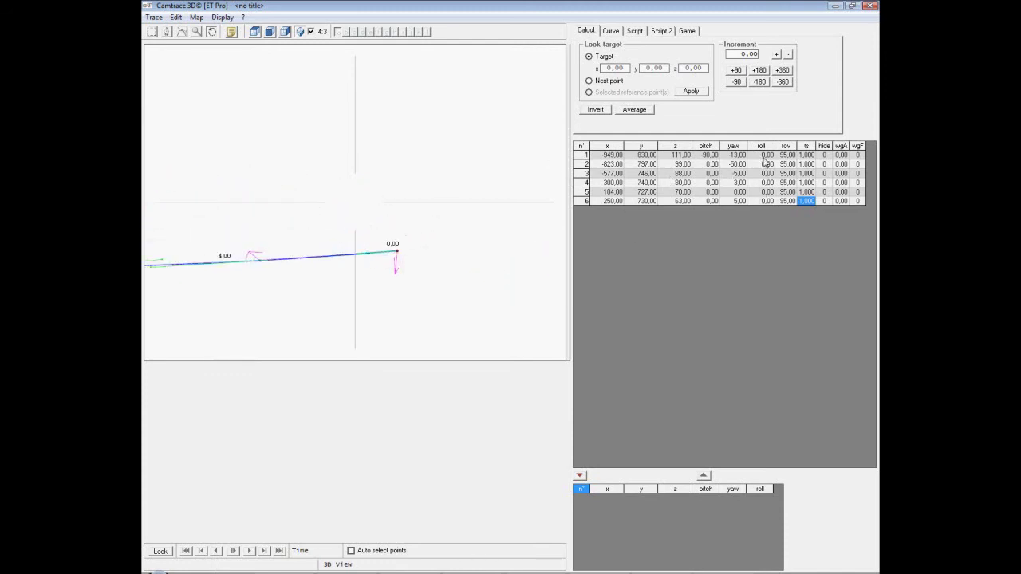
Enter roll values 20, 10, 30 and -10 for points 1–4, then orbit the view
left_click(764, 157)
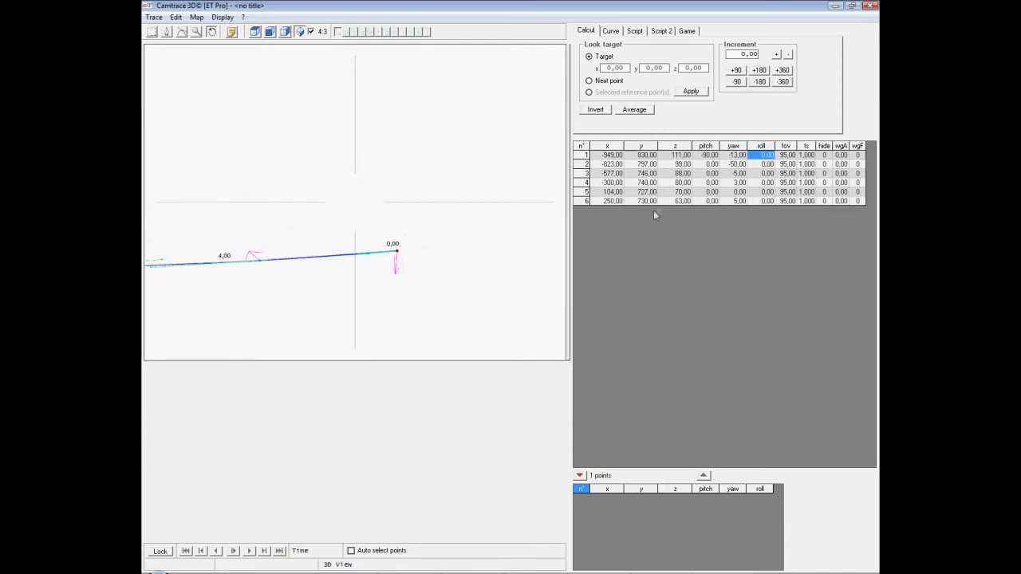
type("20")
key("Return")
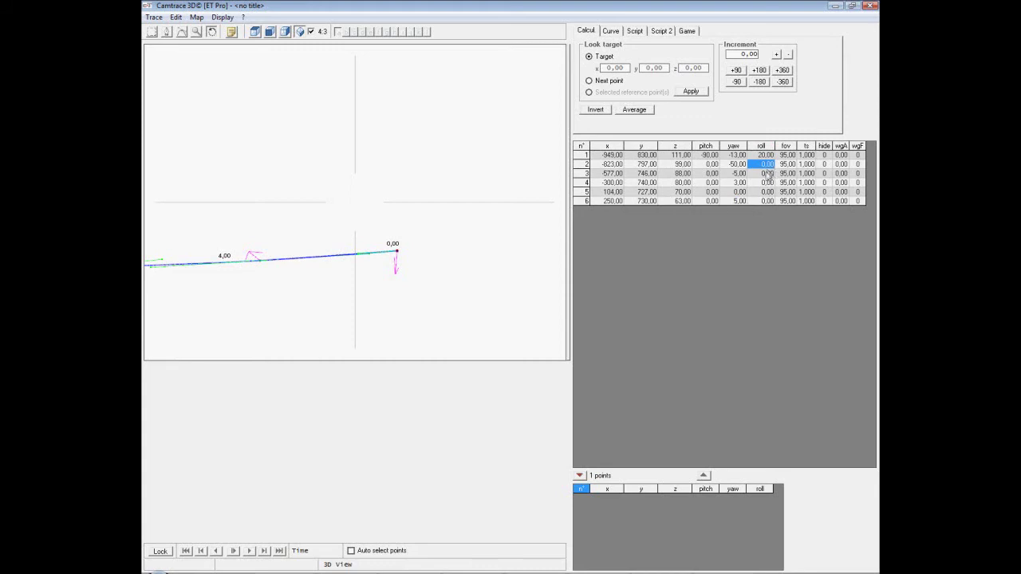
type("10")
key("Return")
type("30")
key("Return")
left_click(766, 183)
key("Return")
key("Return")
left_click_drag(519, 252, 446, 239)
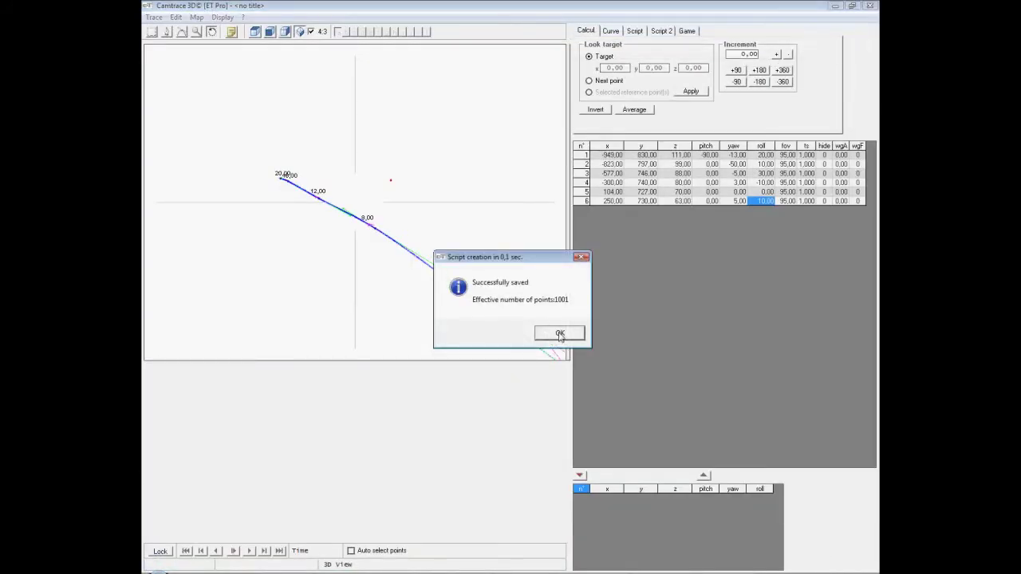
Confirm the 'Successfully saved' message for the new cam script
left_click(561, 335)
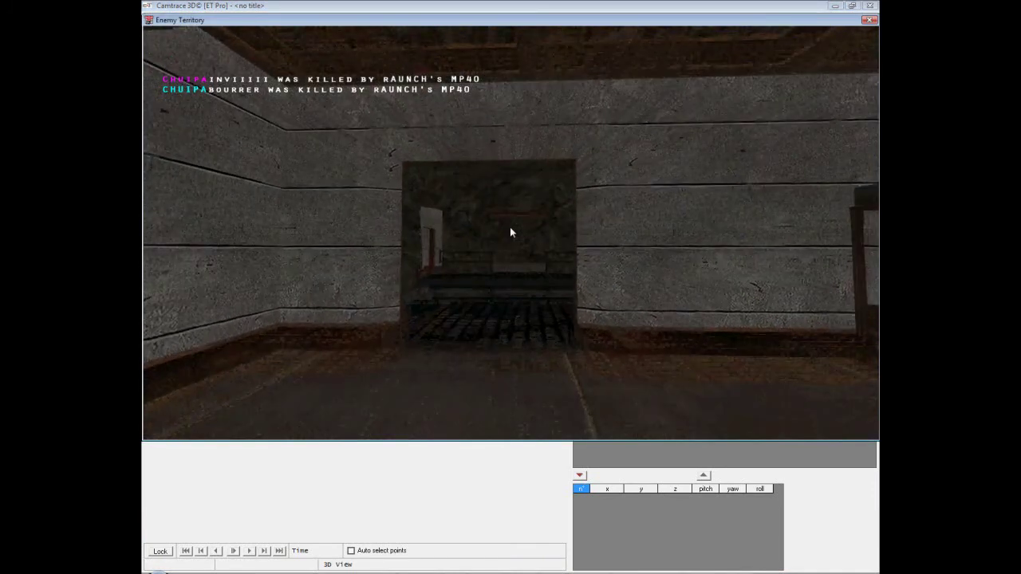
Bind key G in the game console to exec the saved cam script, then return to Camtrace 3D
key("grave")
type("/e")
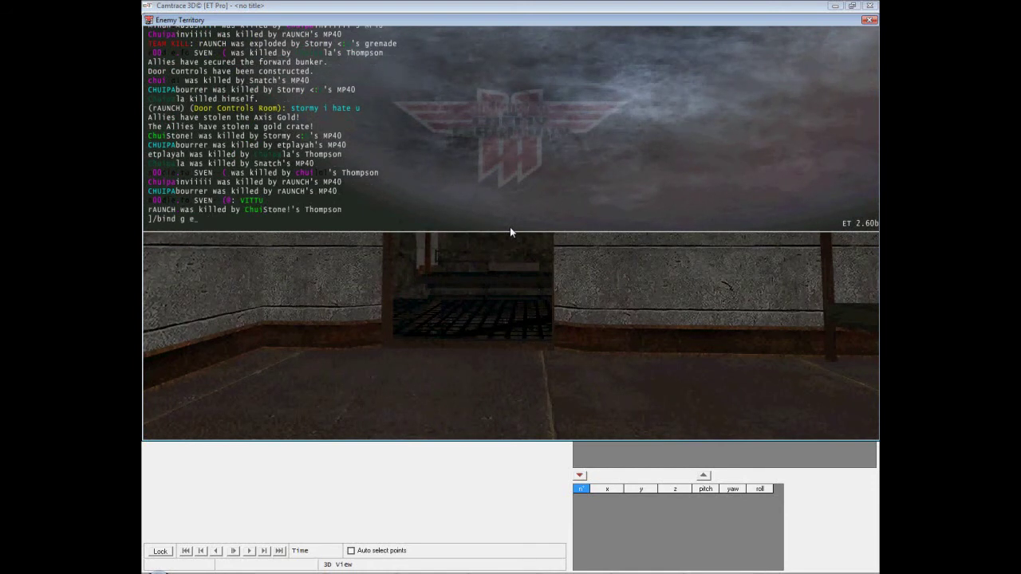
key("grave")
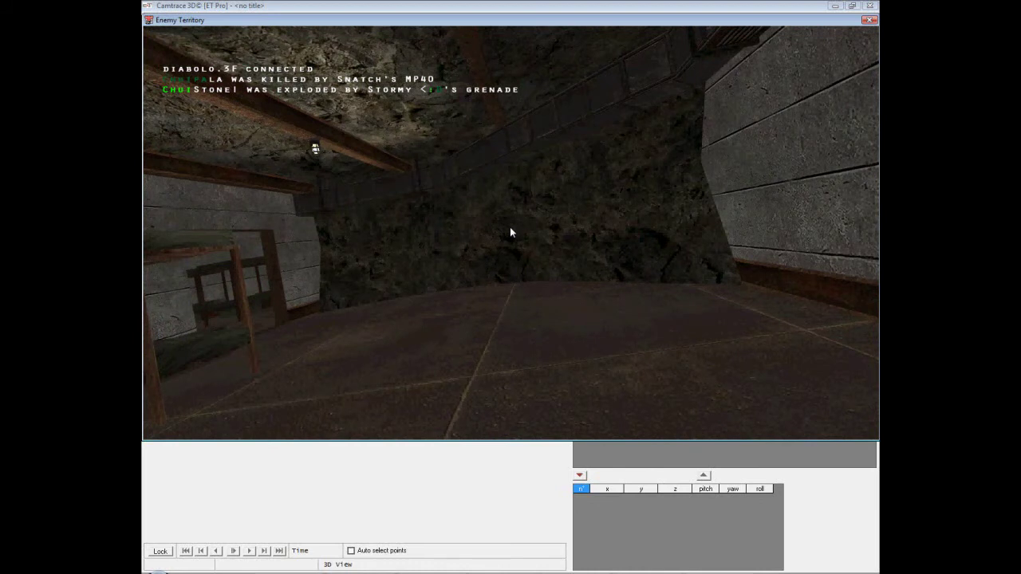
key("alt+Tab")
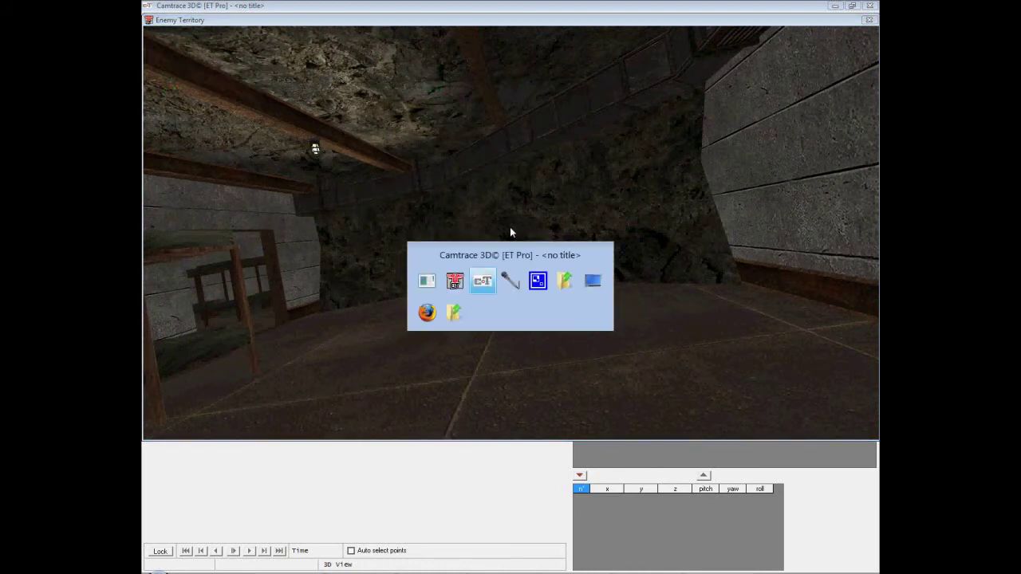
left_click(482, 286)
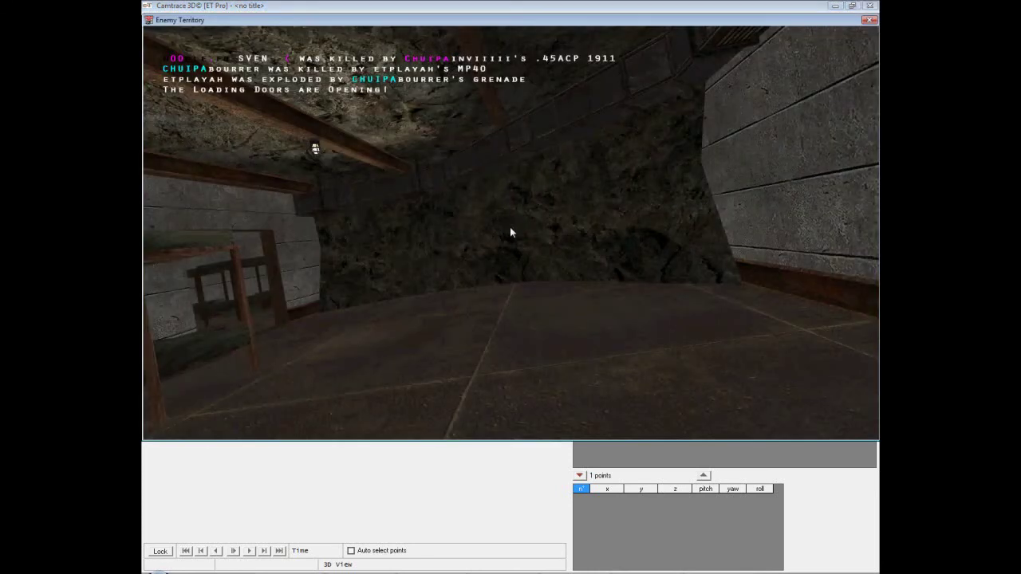
Bring Camtrace 3D back over the game and orbit the six-point camera path in the 3D view
key("alt+Tab")
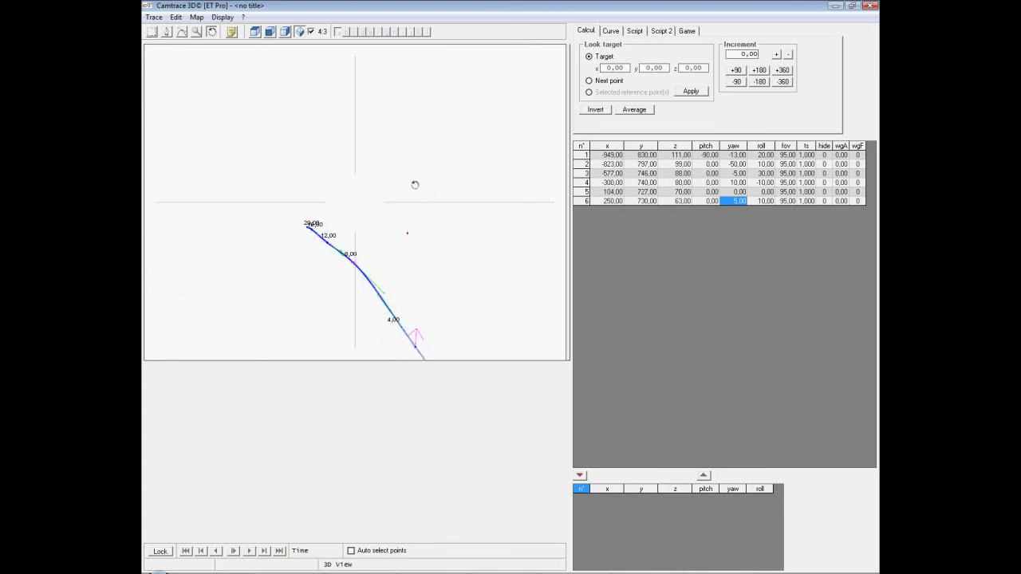
left_click_drag(414, 181, 449, 235)
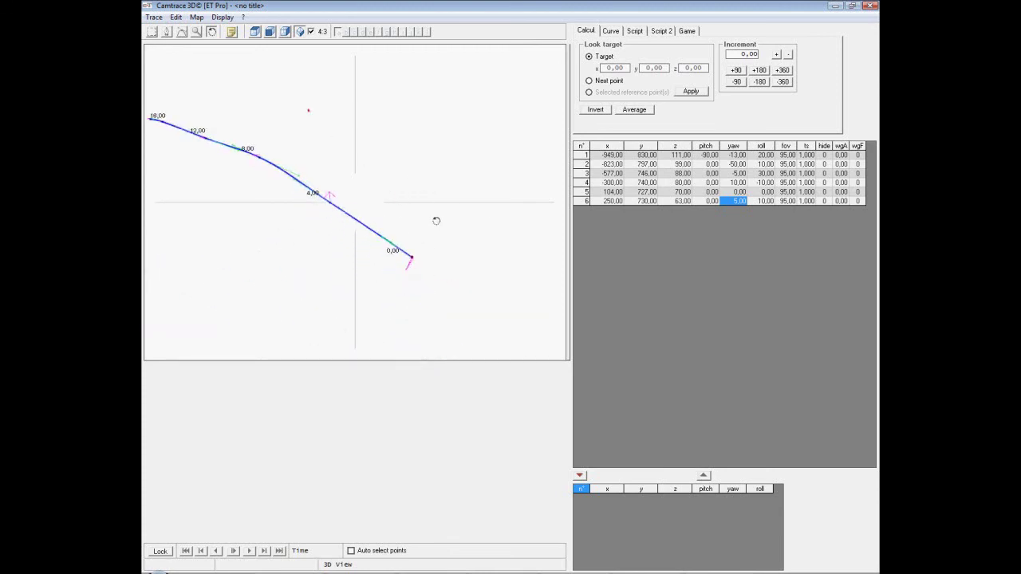